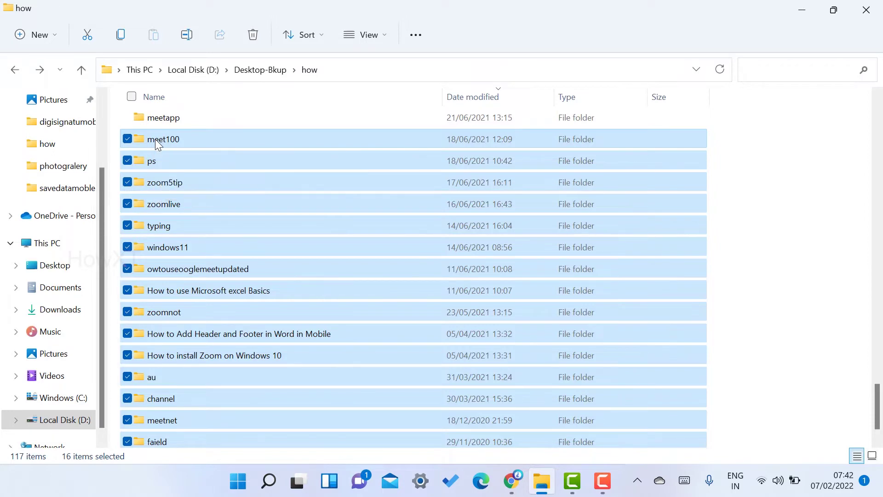
Check the combined properties of the selected folders, then close the summary.
right_click(156, 139)
click(232, 252)
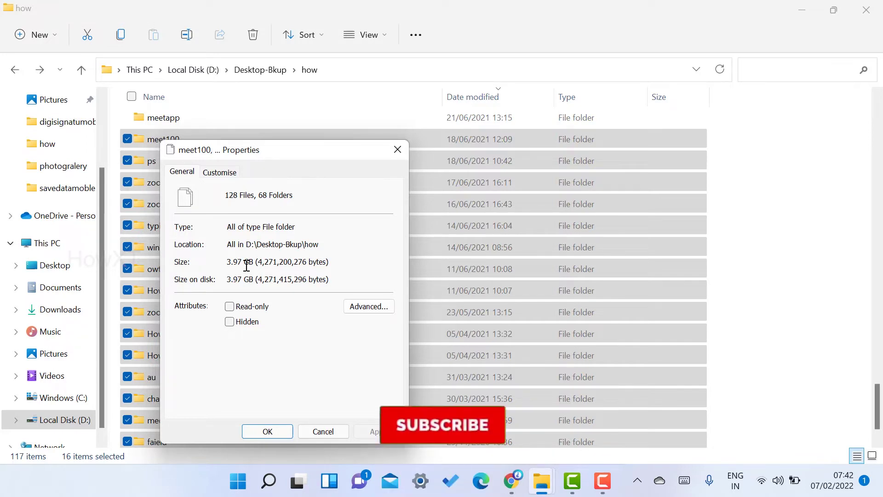
click(323, 431)
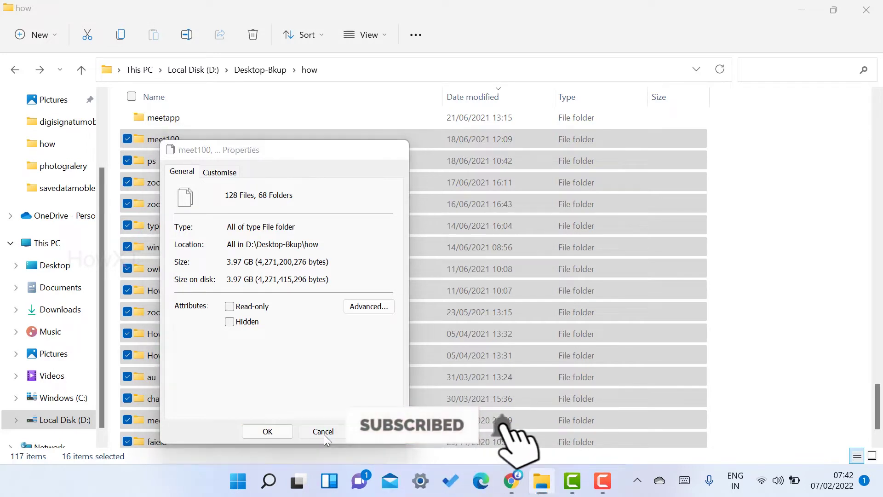
Search Google for 'transfer now' in Chrome and open the TransferNow site from the results.
click(523, 482)
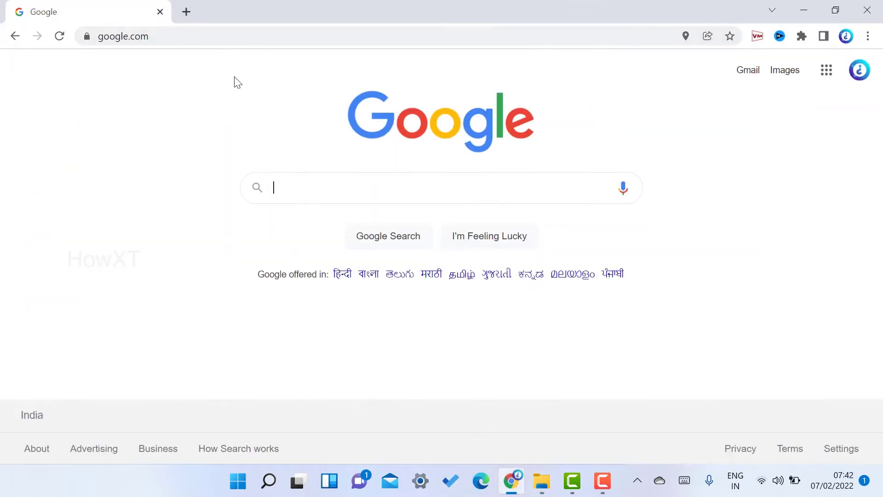
text(tranfer)
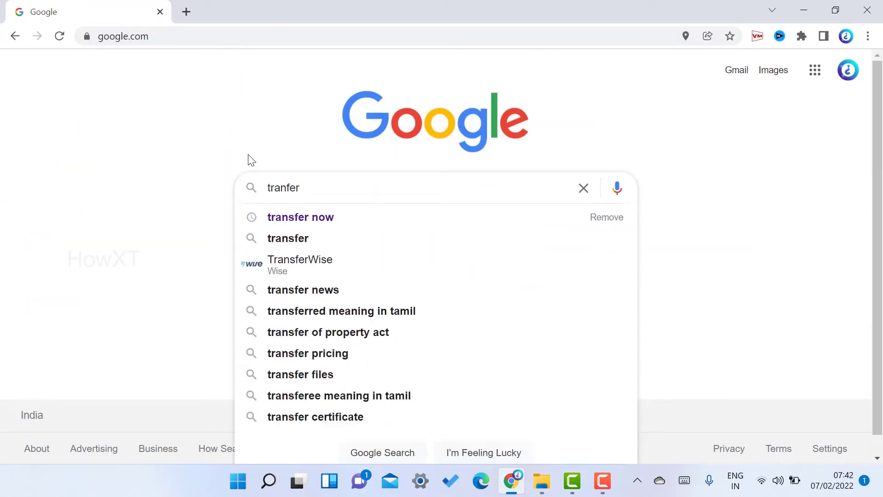
key(Down)
key(Return)
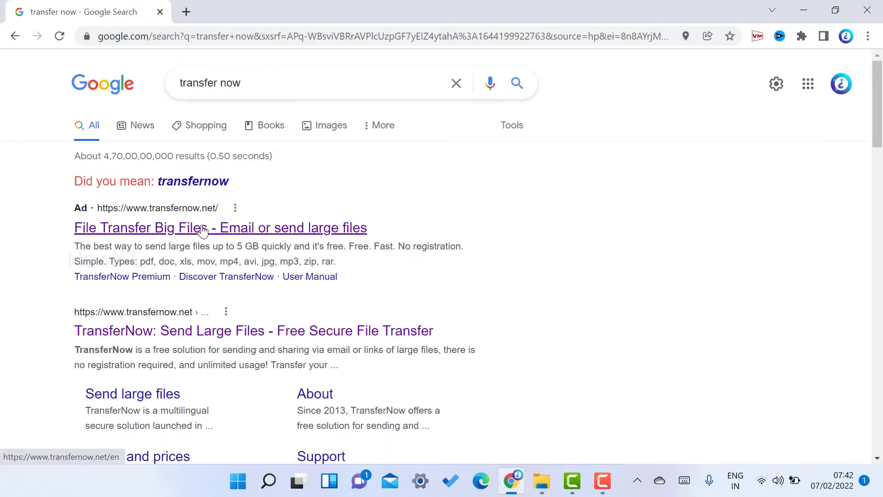
click(202, 228)
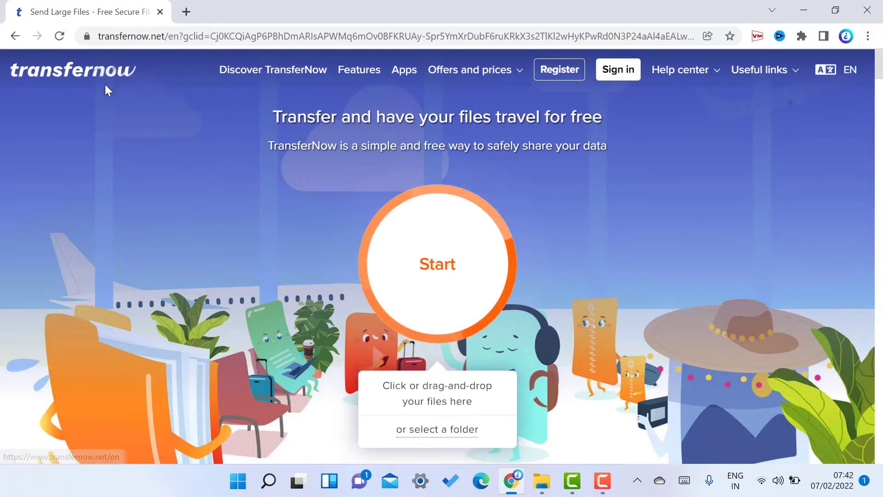
click(245, 80)
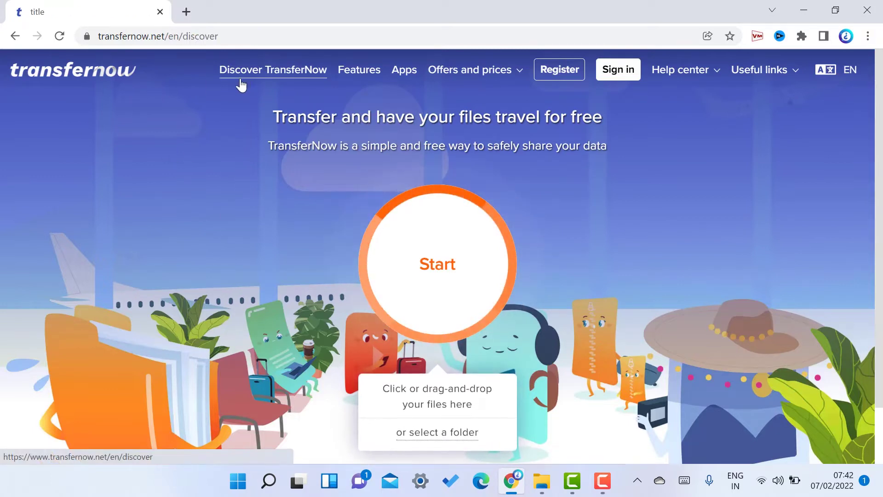
scroll(269, 245, down, 4)
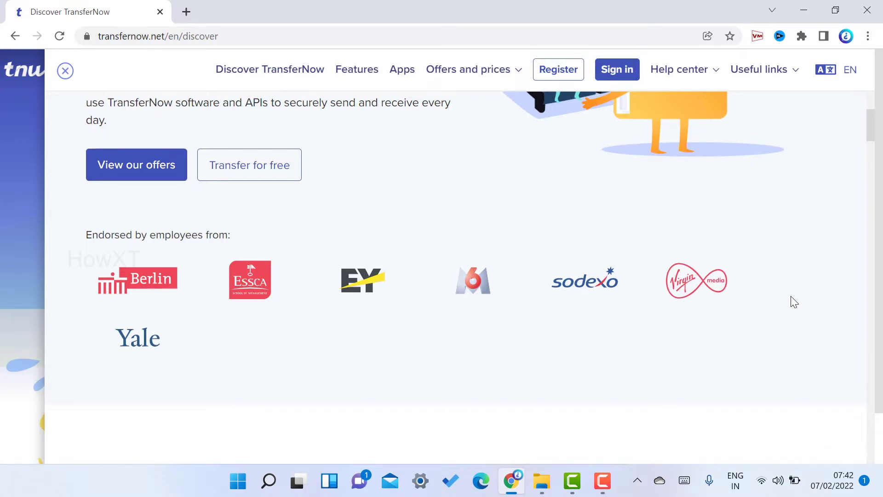
click(65, 71)
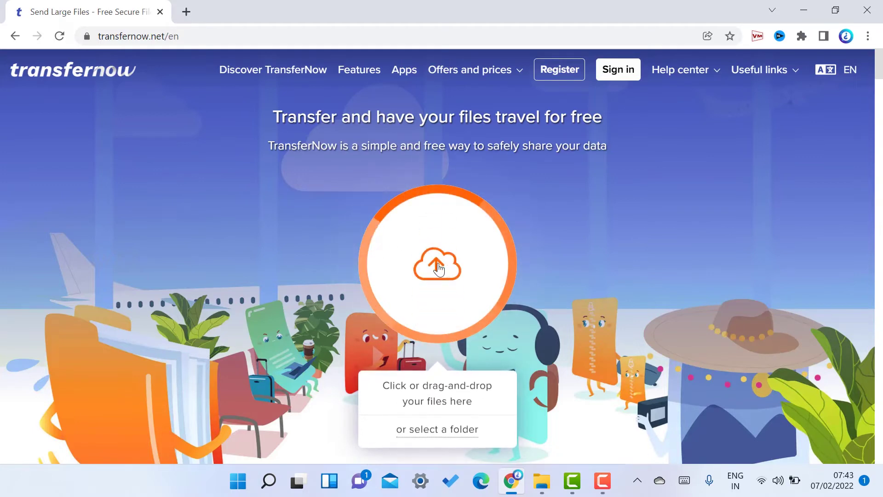
Try adding files through the file picker and by dragging the selected folders onto the upload area.
click(437, 264)
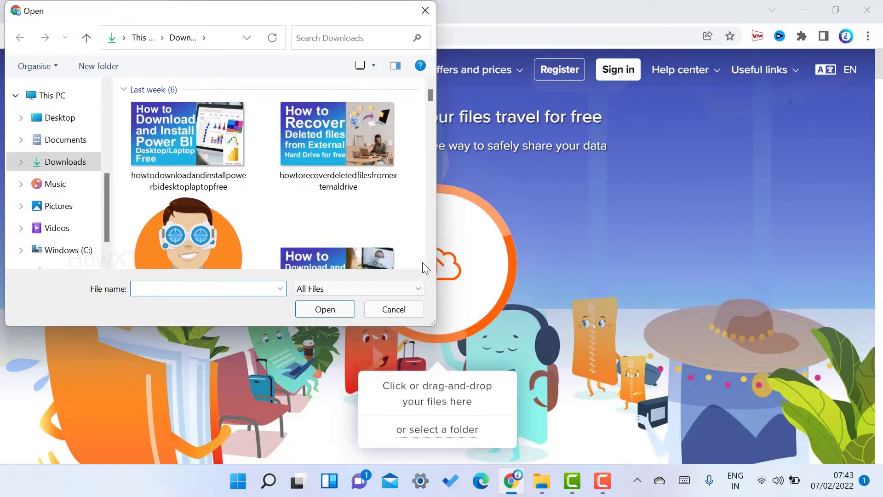
click(393, 309)
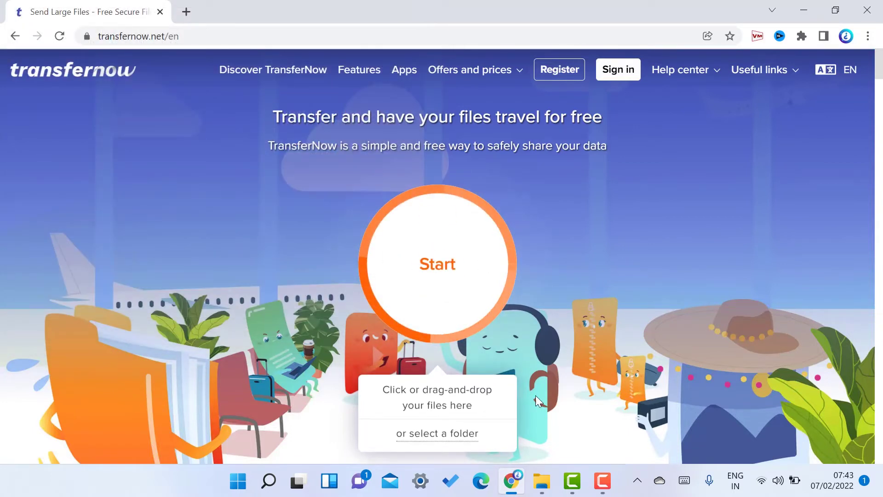
click(541, 481)
drag(152, 138, 416, 258)
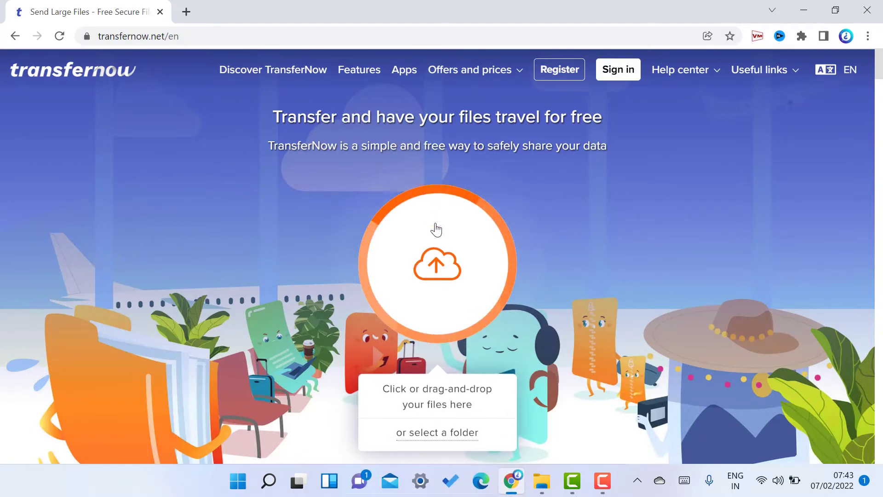
Upload the intro folder's 3 files (120 KB), allowing Chrome's upload prompt.
click(445, 438)
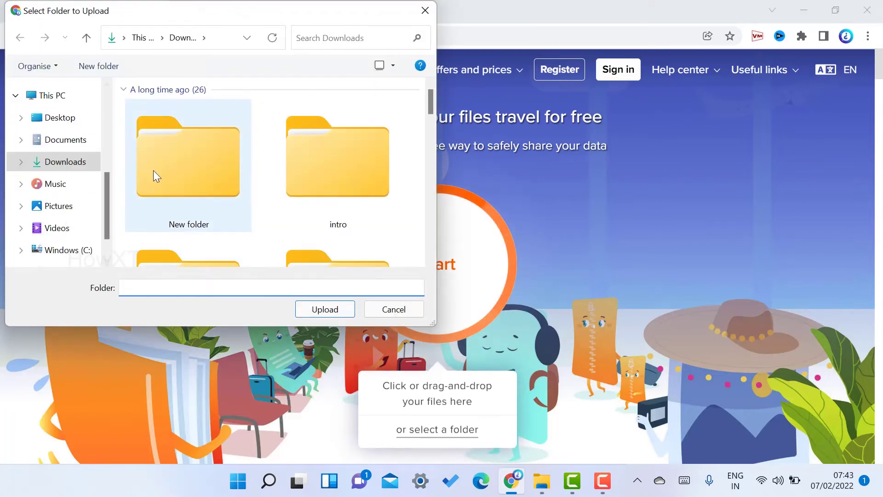
click(321, 161)
click(326, 309)
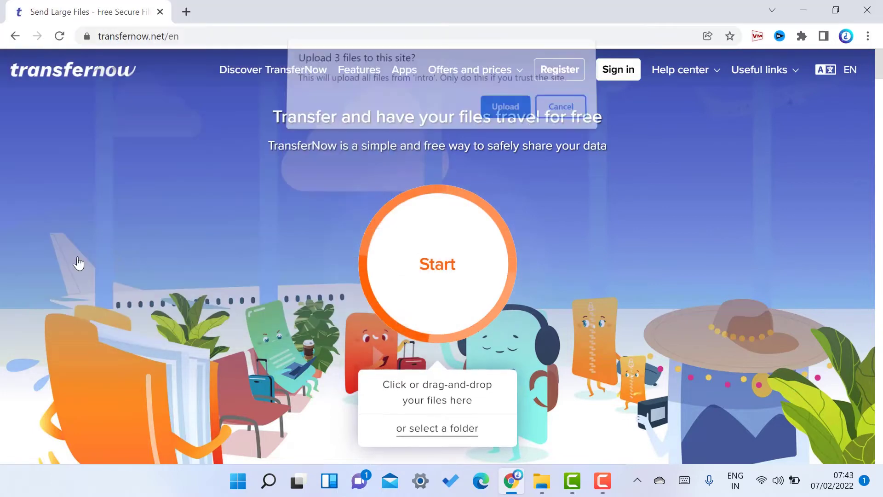
click(501, 112)
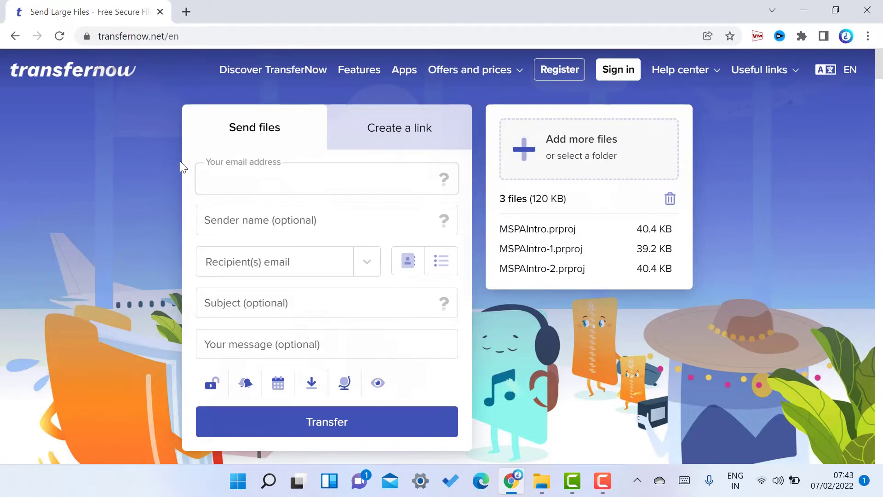
Enter the sender's e-mail address on the Send files form and move to the sender name field.
click(417, 136)
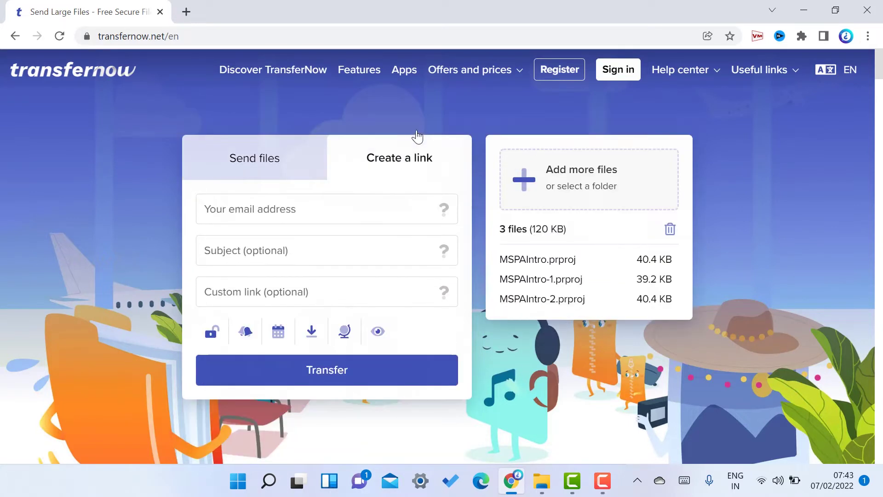
click(297, 179)
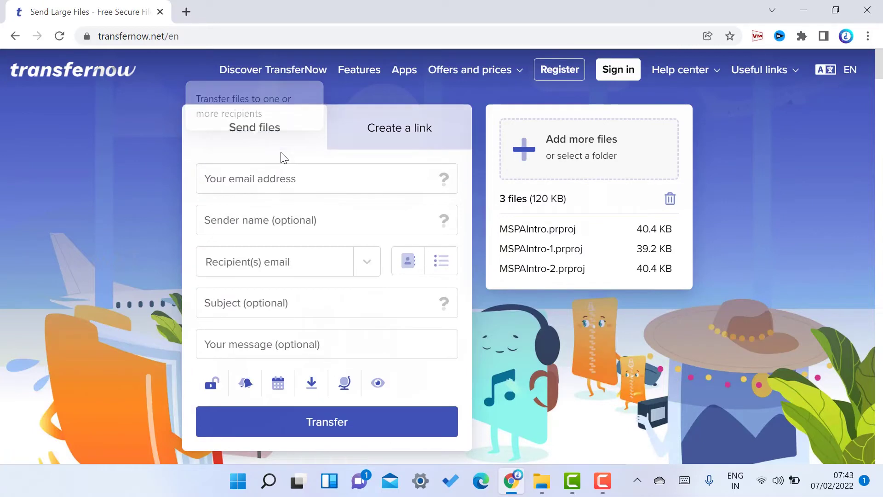
click(258, 179)
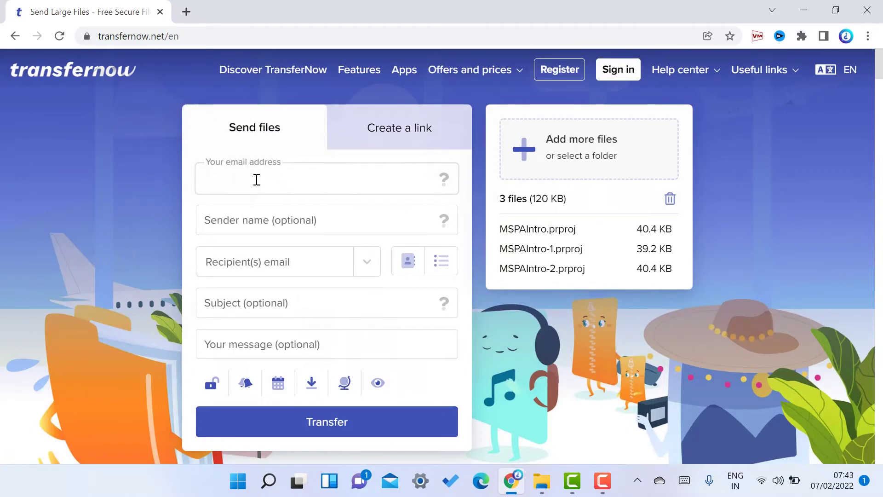
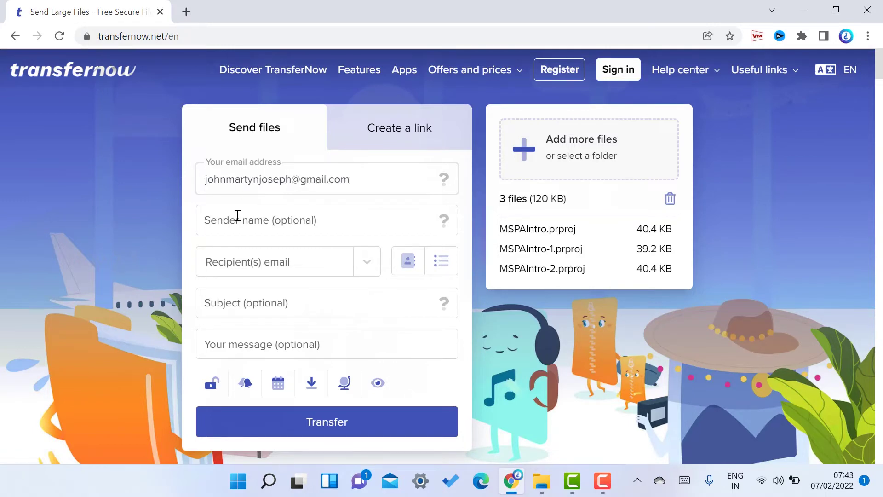
click(238, 221)
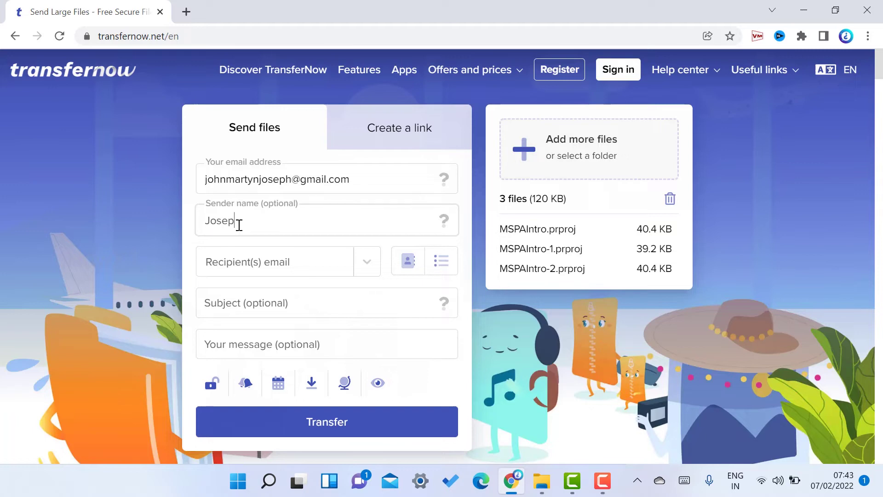
Add the recipient's e-mail address and write the message 'This is import file'.
click(241, 261)
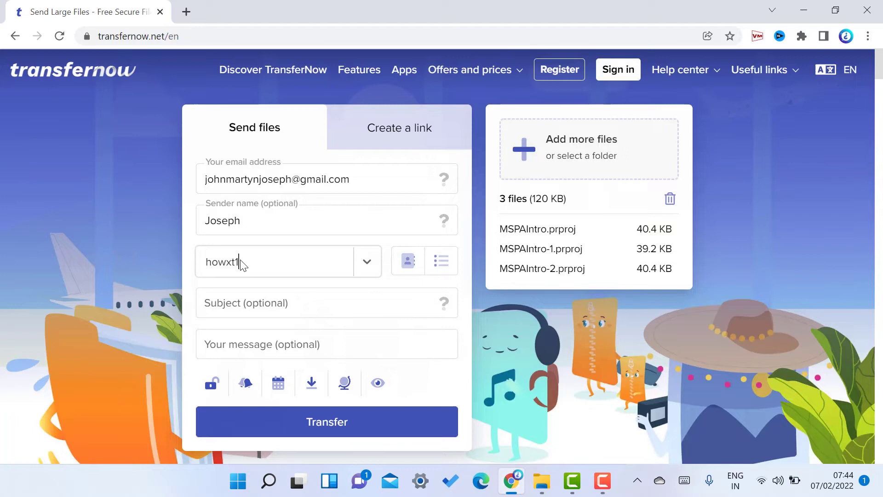
click(367, 344)
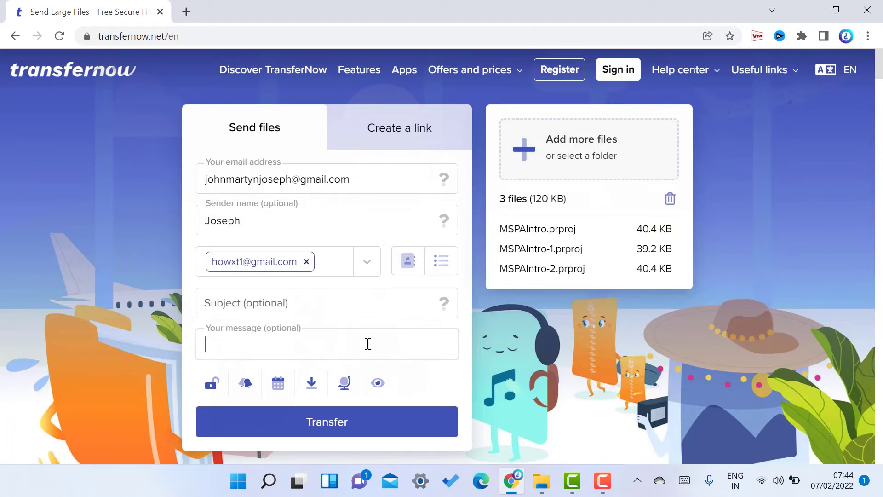
text(This )
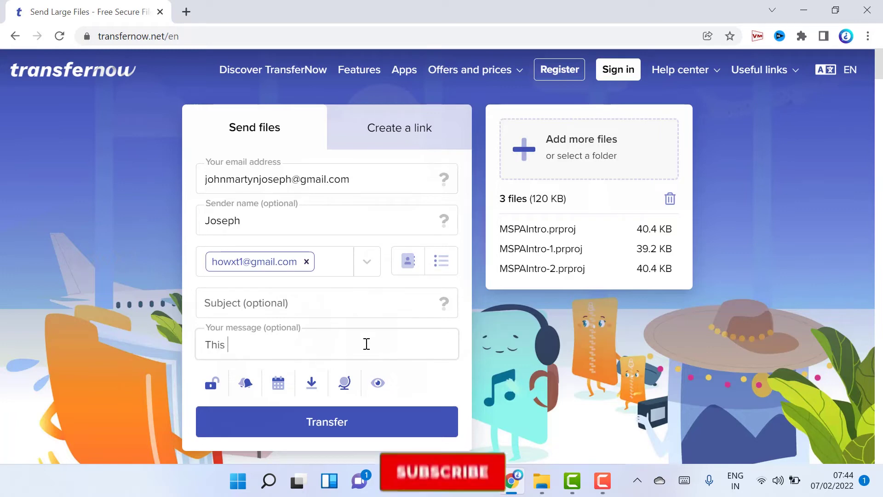
text(is impo)
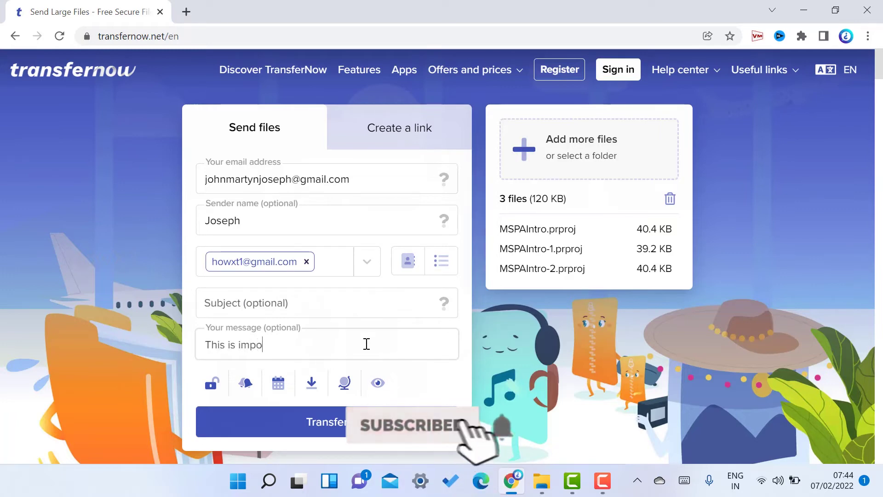
text(rt file)
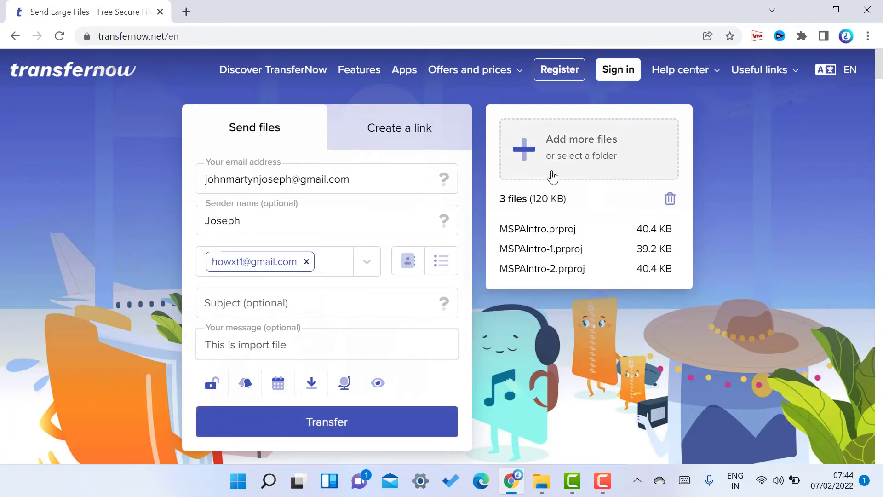
Try uploading the changebgfrommobile folder from D:\Desktop-Bkup\how, then dismiss the empty-files error.
click(584, 155)
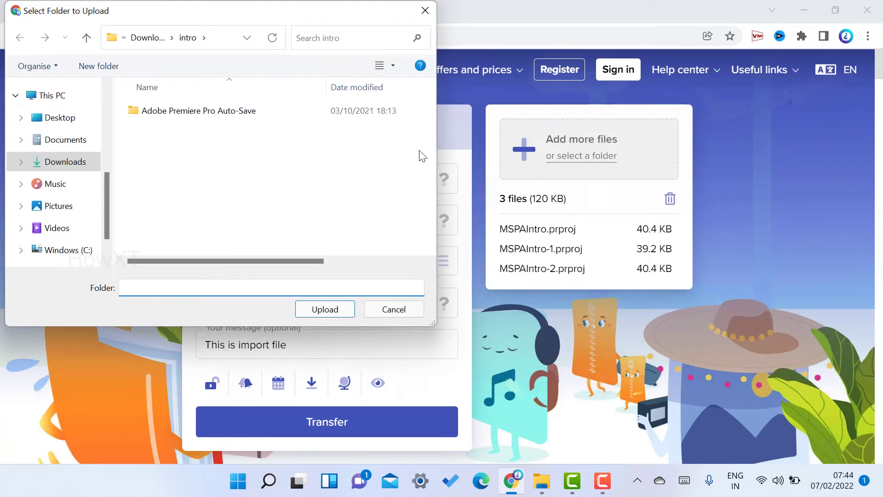
scroll(106, 221, down, 2)
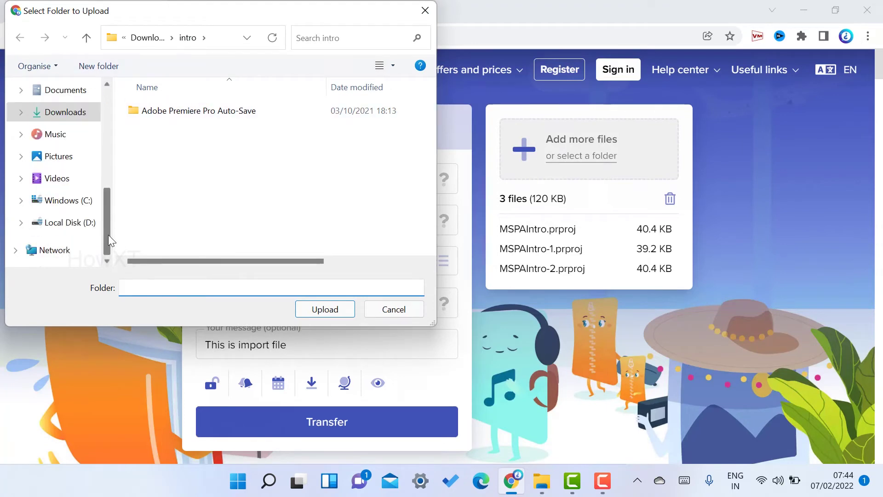
click(73, 228)
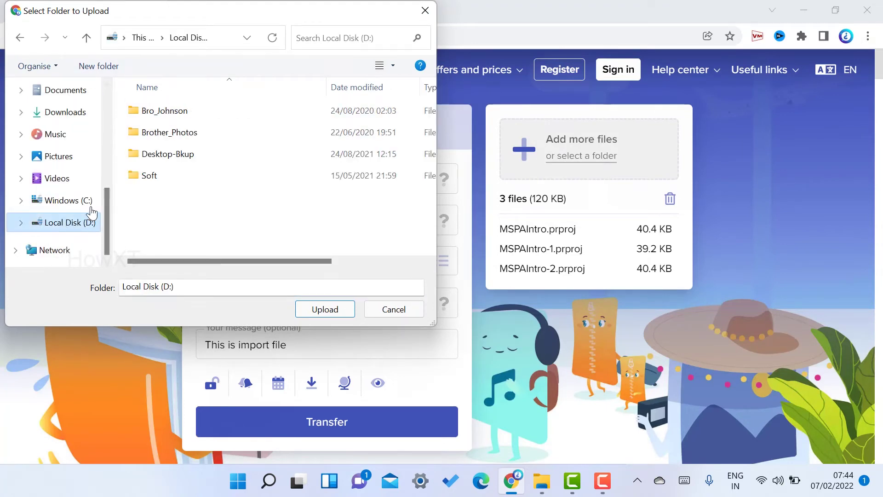
double_click(168, 159)
double_click(195, 152)
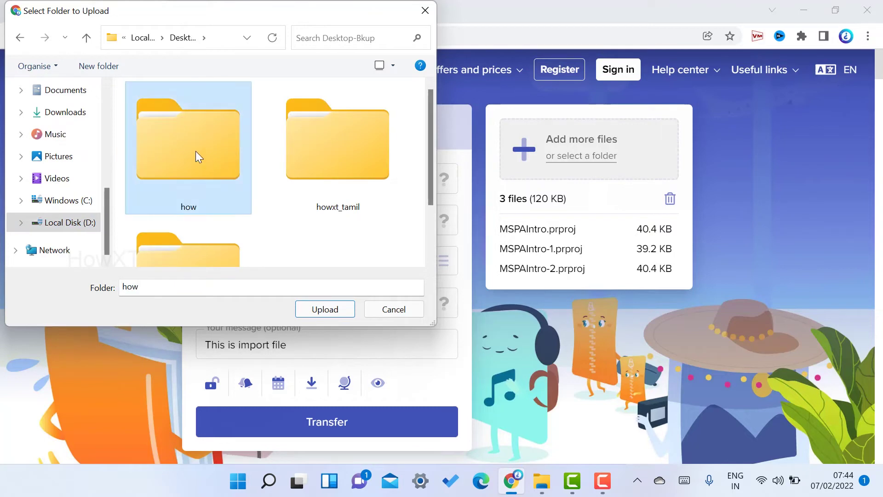
key(c)
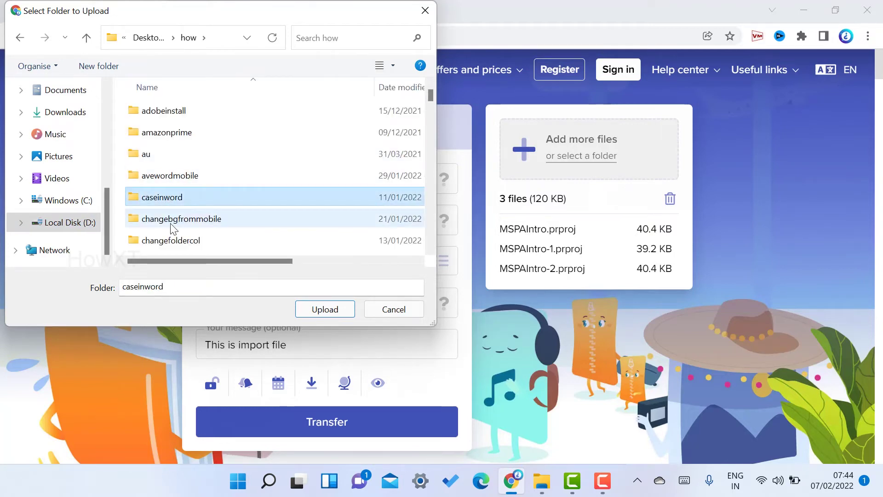
click(174, 220)
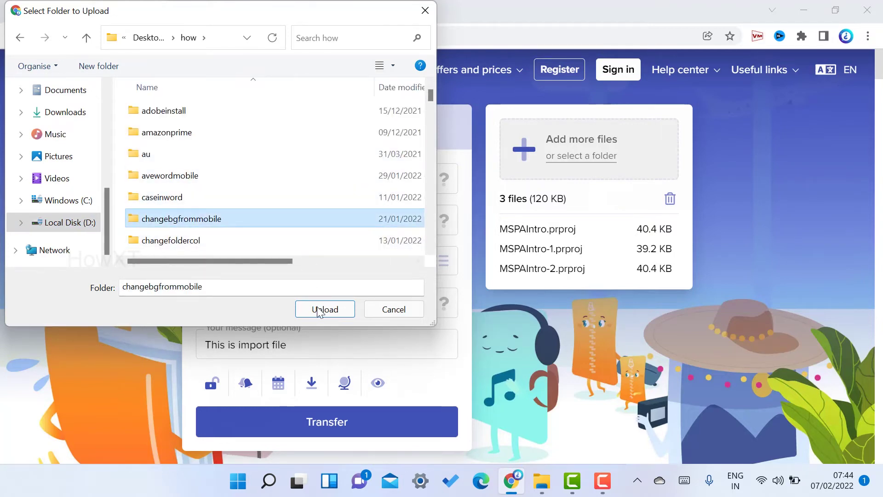
click(324, 309)
key(Return)
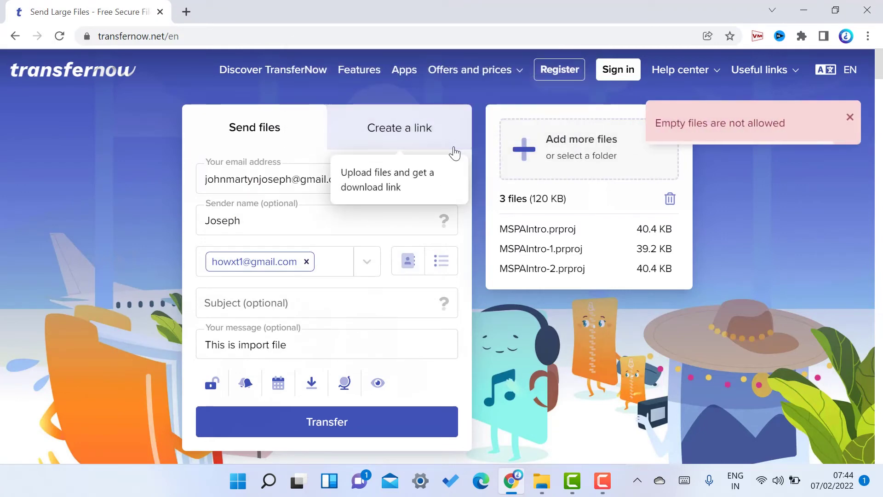
click(846, 117)
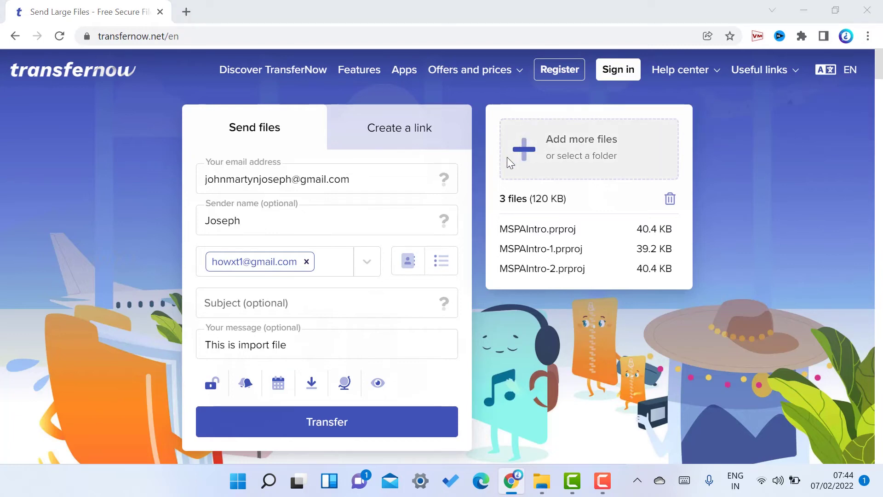
Add the HowtoChangeBackgroundinGoogleMeetFromMobile mp4 video to the transfer.
click(508, 157)
click(385, 134)
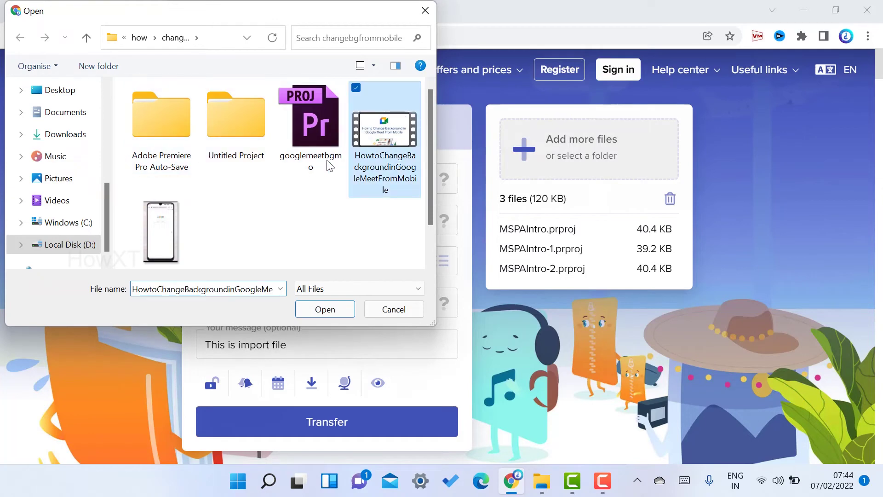
click(337, 309)
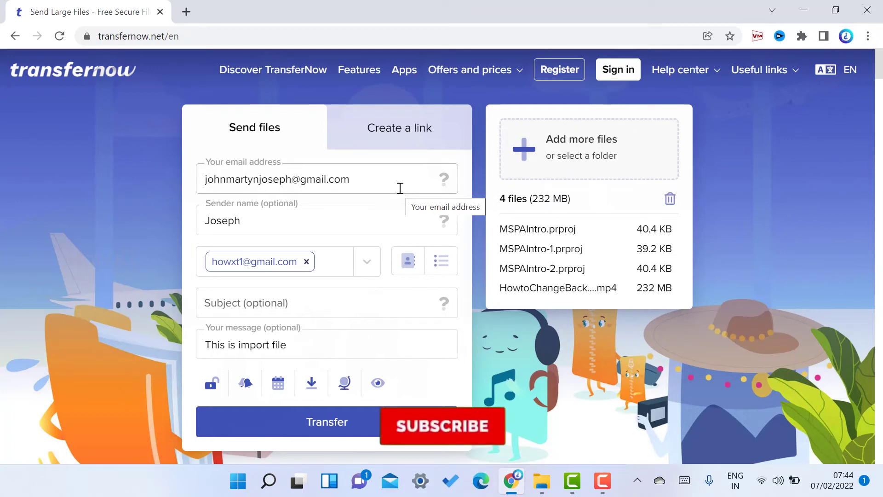
click(406, 138)
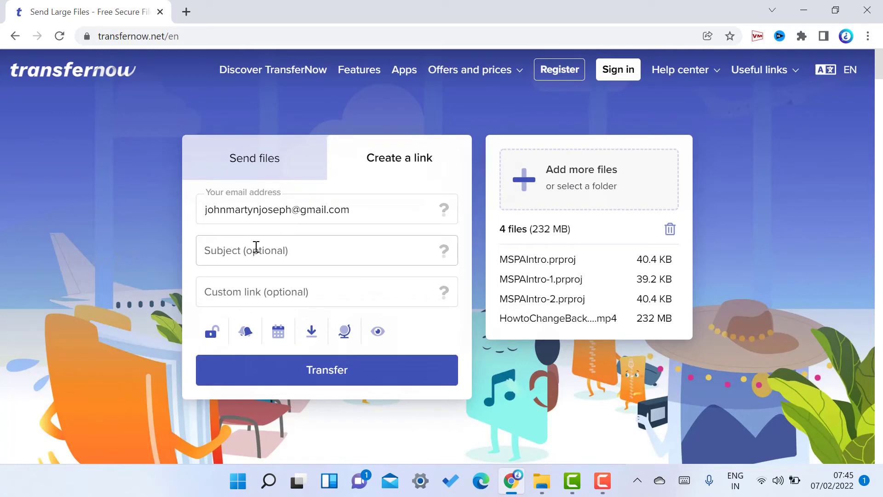
click(284, 253)
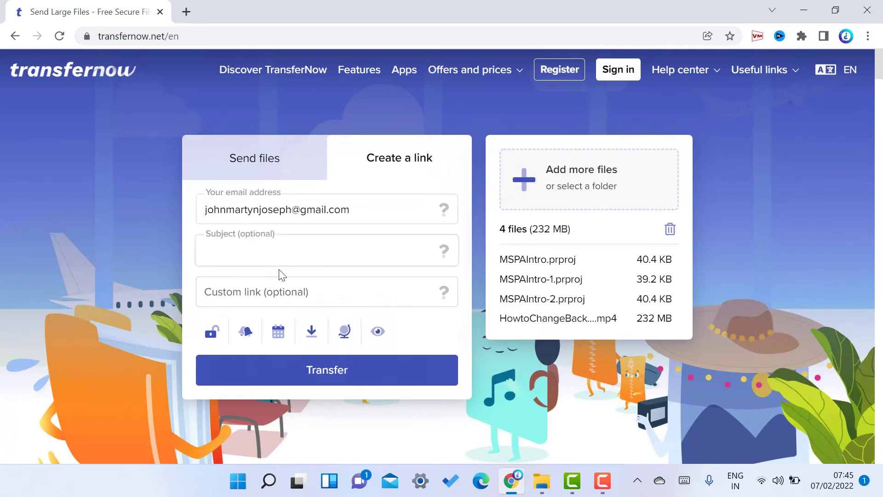
click(267, 294)
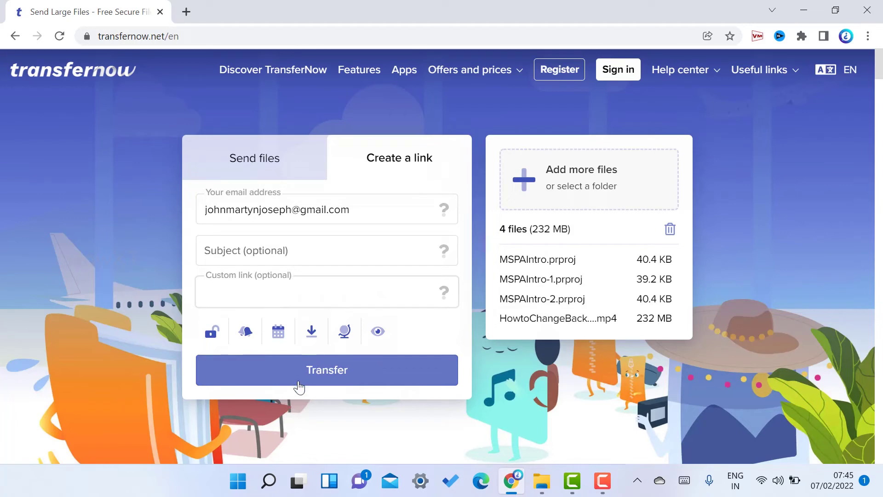
click(207, 138)
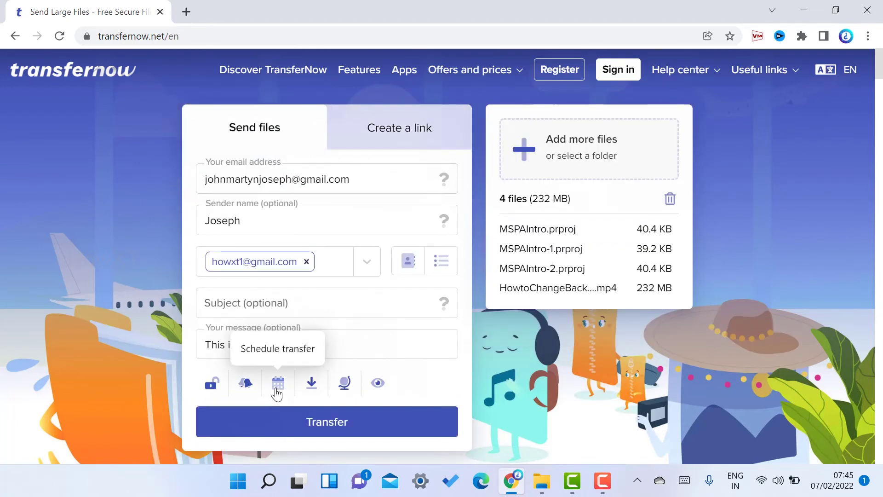